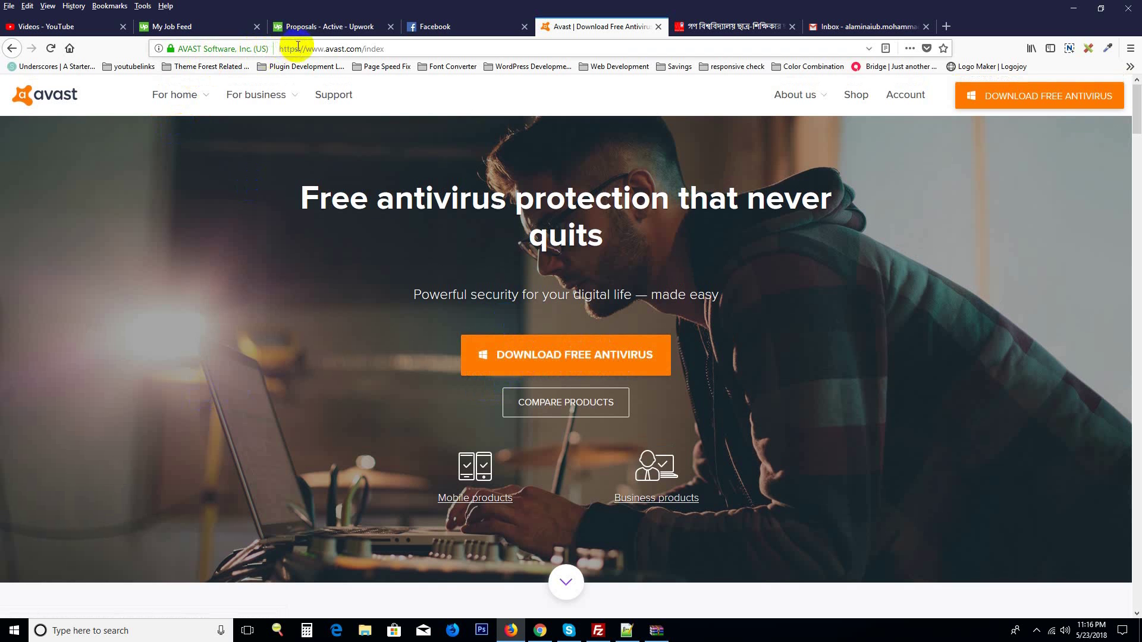
# Download the free antivirus from the Avast website and save the installer avast_free_antivirus_setup_online.exe
pyautogui.moveTo(300, 49); pyautogui.dragTo(384, 49)
pyautogui.click(415, 351)
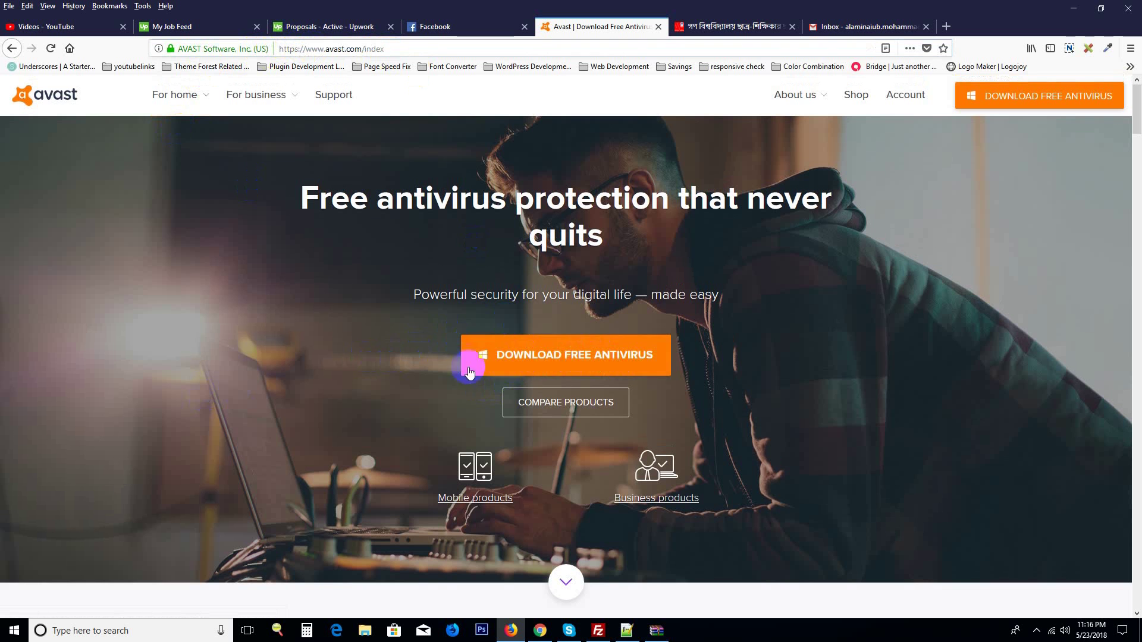
pyautogui.click(540, 363)
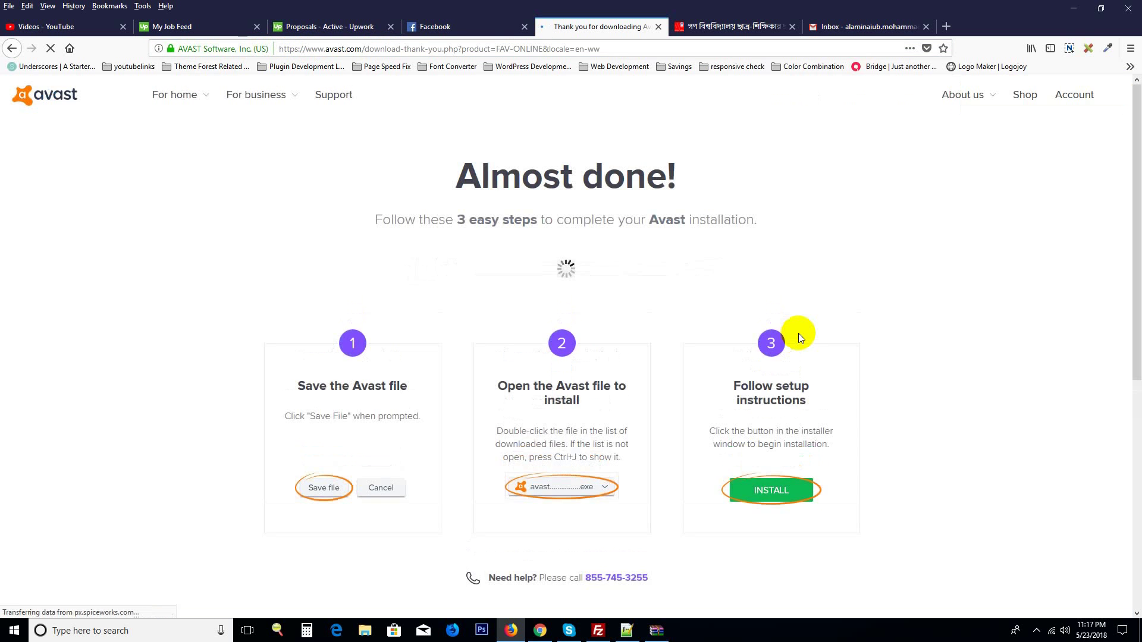
pyautogui.scroll(-3, 373, 426)
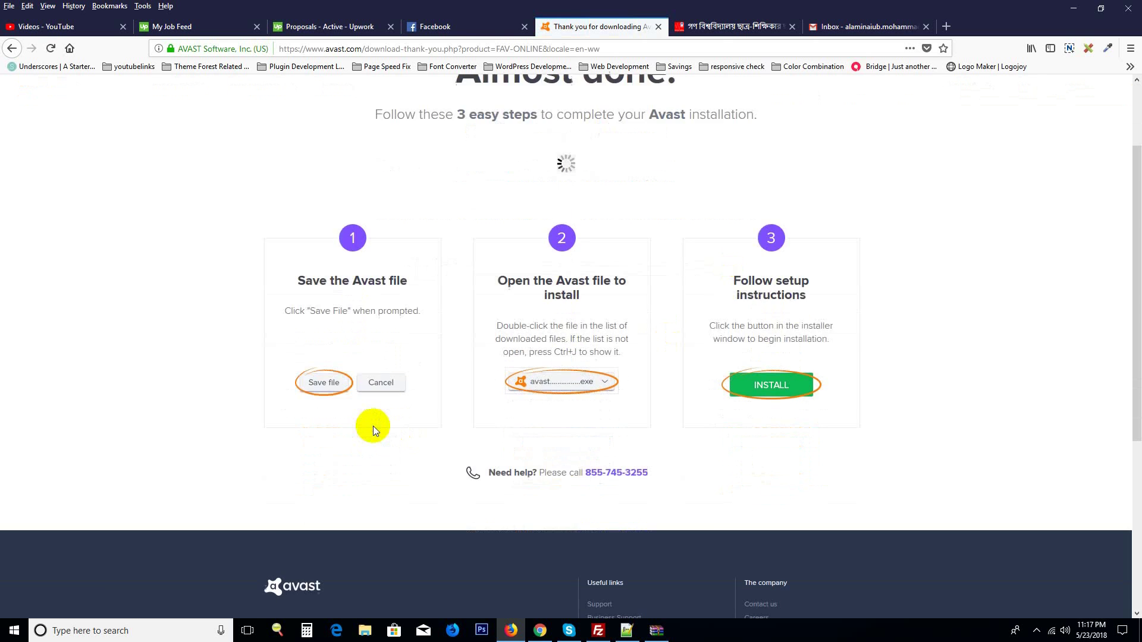
pyautogui.scroll(-4, 373, 426)
pyautogui.scroll(6, 373, 426)
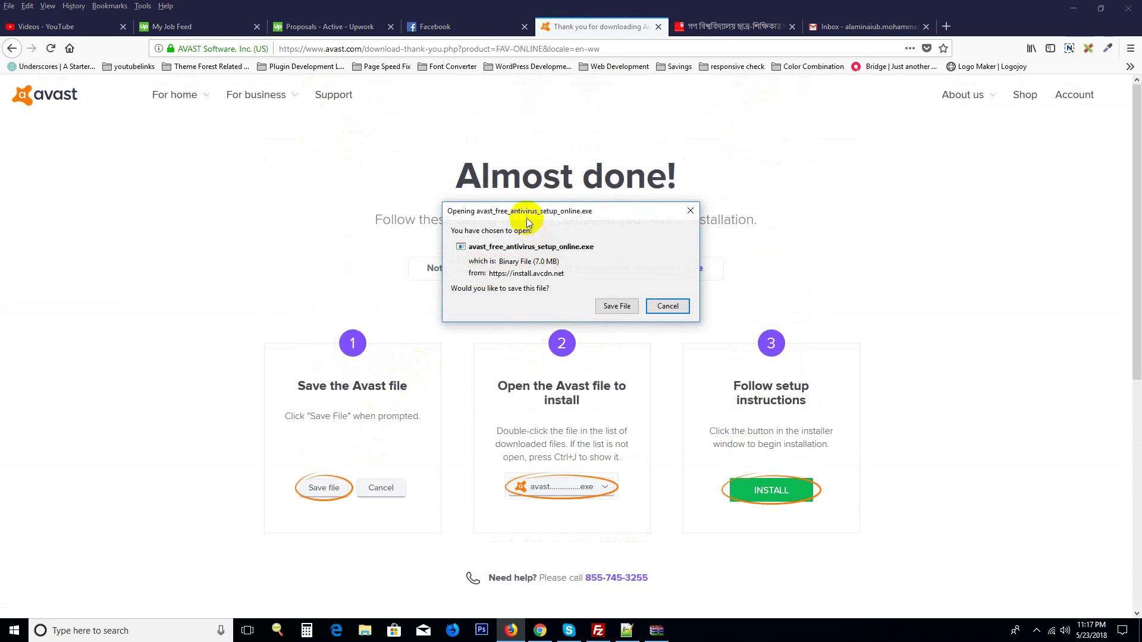
pyautogui.moveTo(525, 215); pyautogui.dragTo(442, 139)
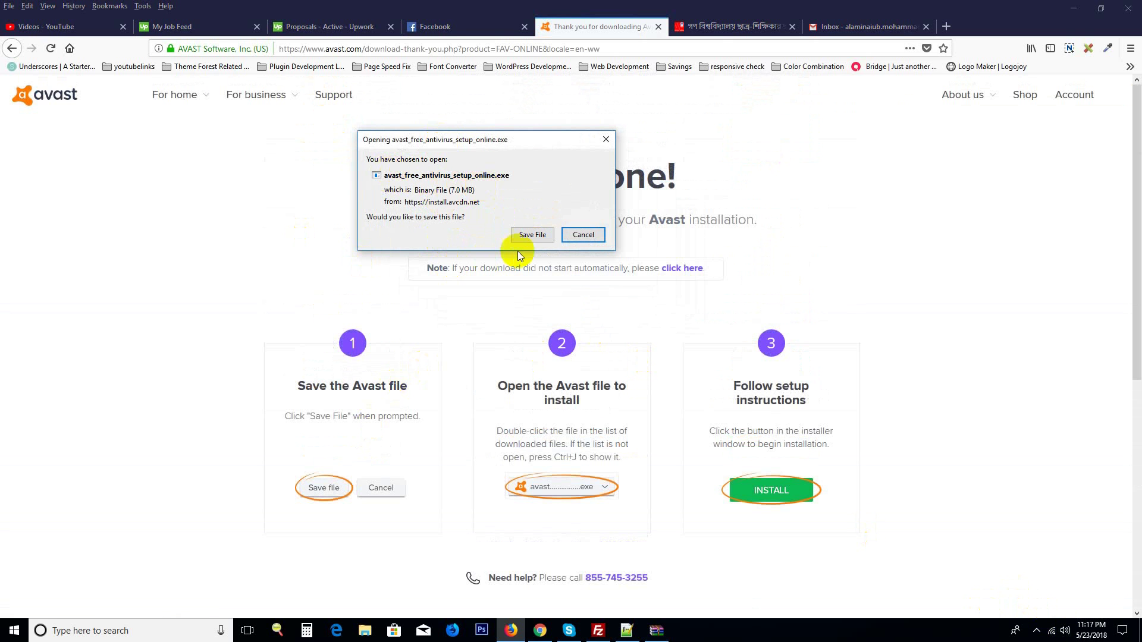
pyautogui.click(530, 234)
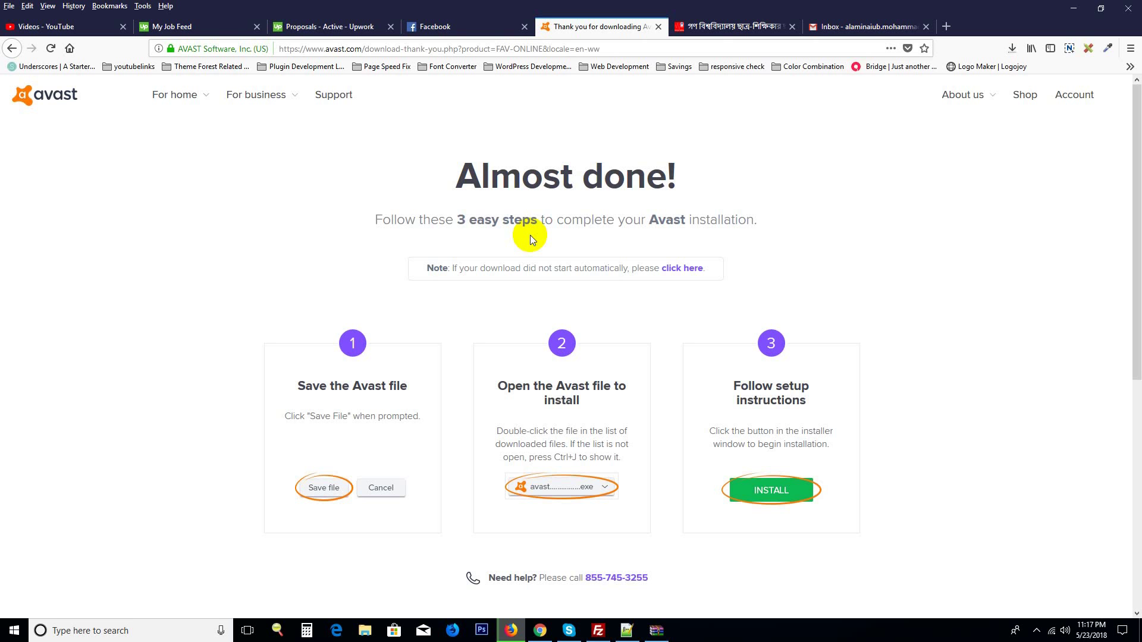
# Run the downloaded avast_free_antivirus_setup_online.exe from the browser's list of downloads
pyautogui.click(1012, 48)
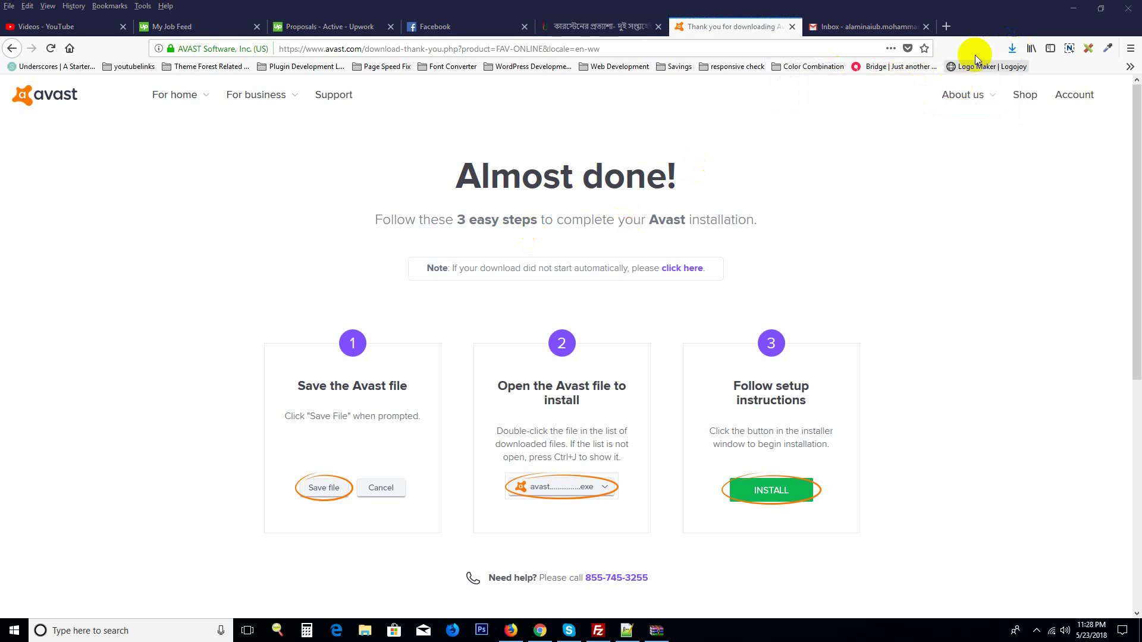
pyautogui.click(1002, 43)
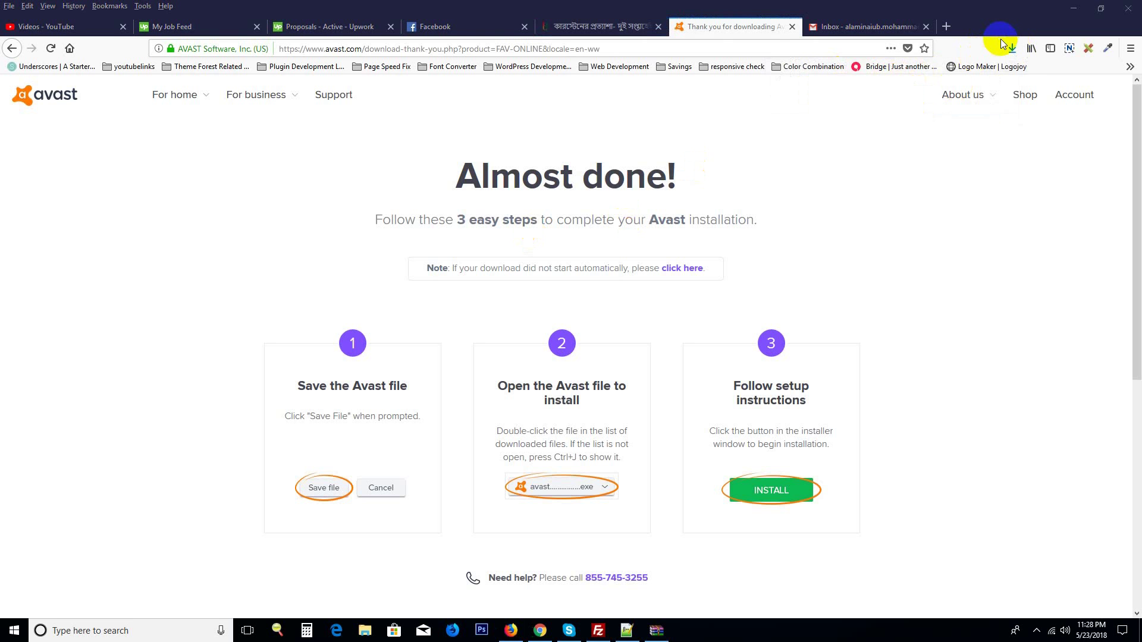
pyautogui.click(1011, 49)
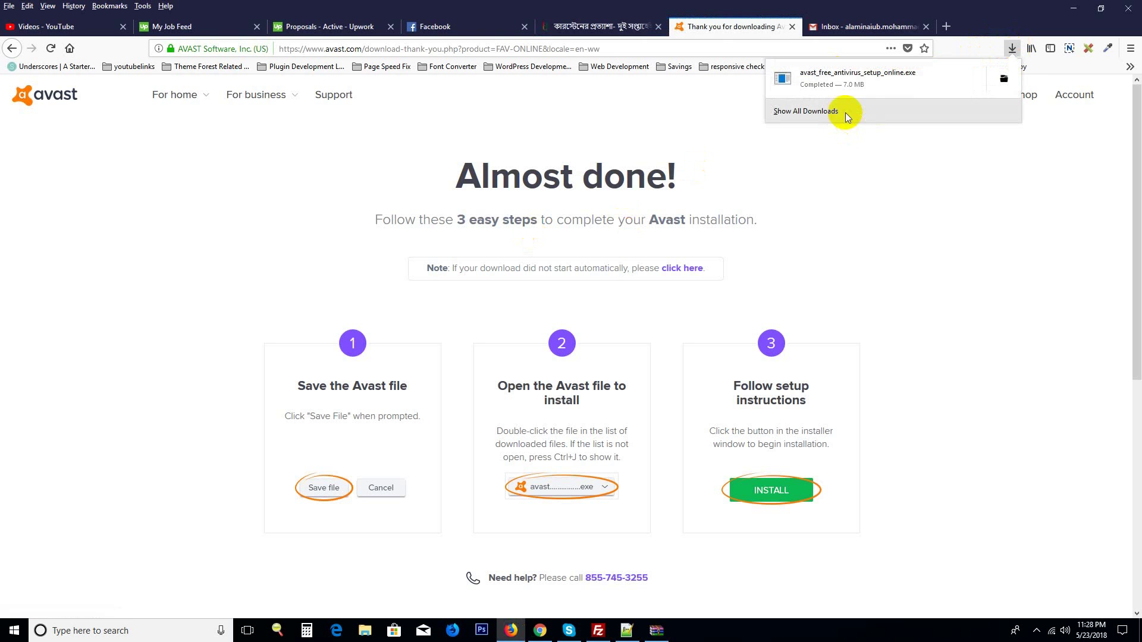
pyautogui.click(859, 87)
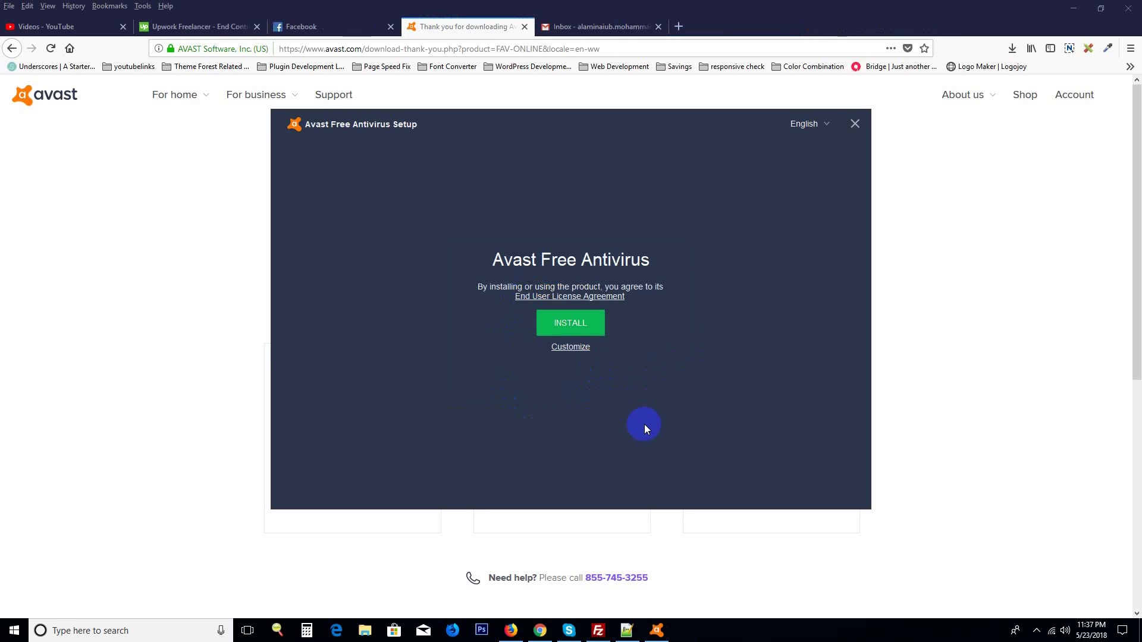
# Open the customized installation options and install Avast with Recommended protection into C:\Program Files\AVAST Software\Avast
pyautogui.click(563, 350)
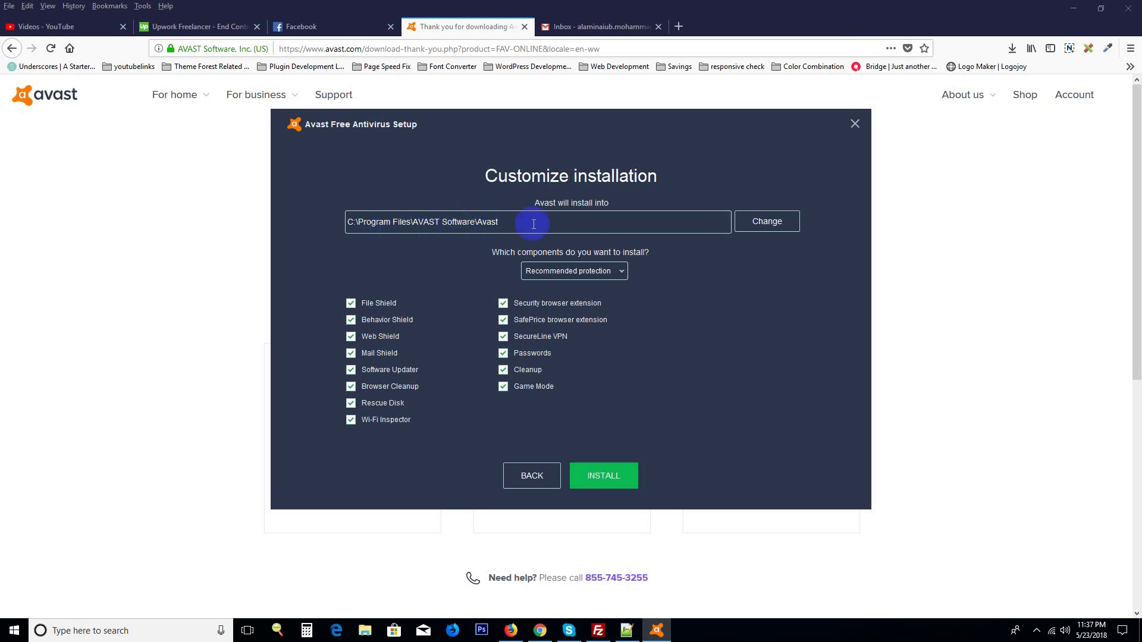
pyautogui.click(611, 480)
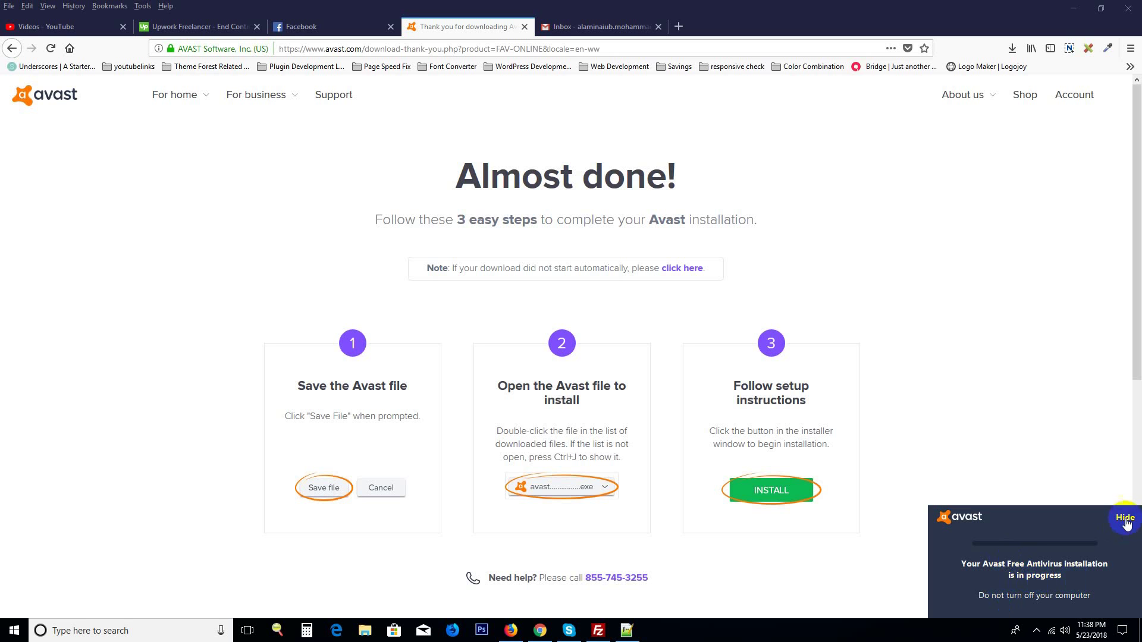
pyautogui.click(1035, 632)
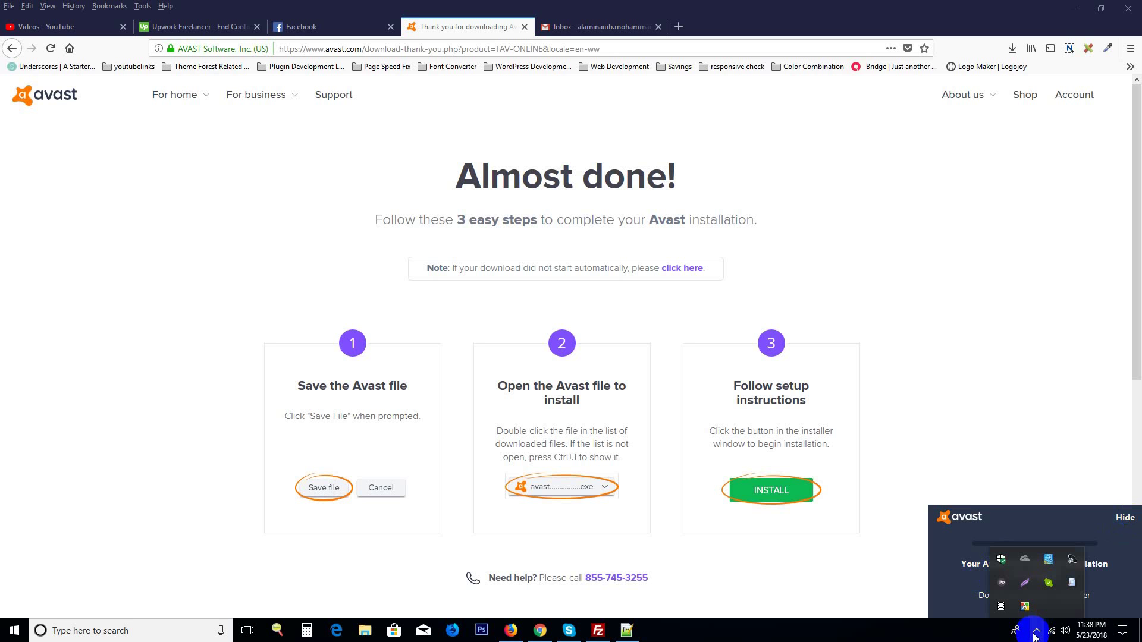
pyautogui.click(1036, 632)
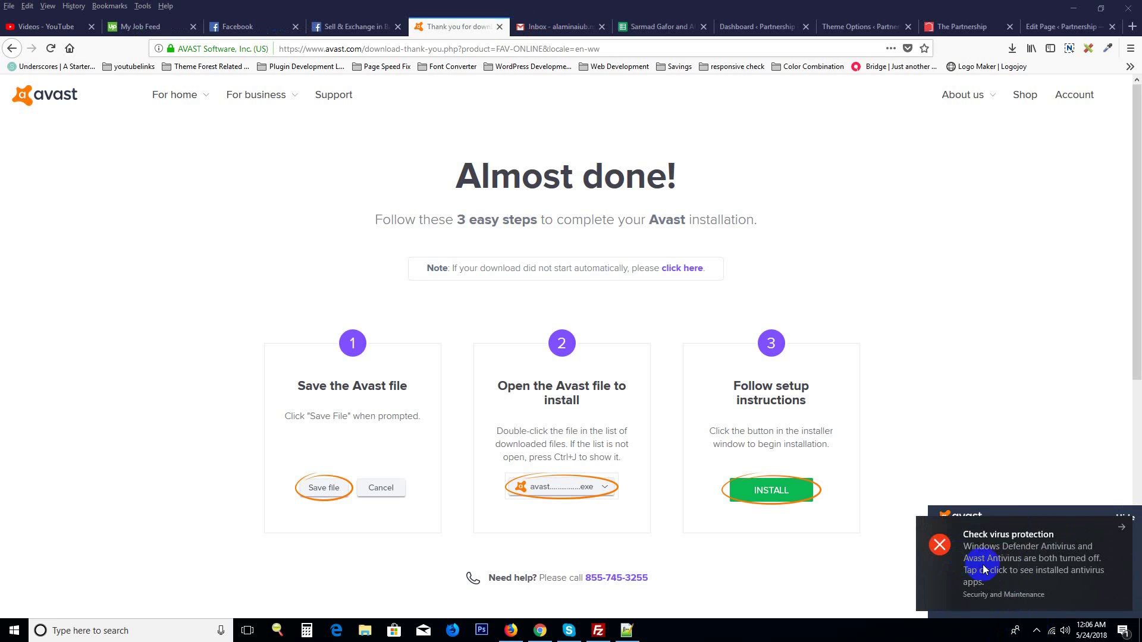
# Open the virus protection notification and choose to turn on and update Avast Antivirus
pyautogui.click(992, 573)
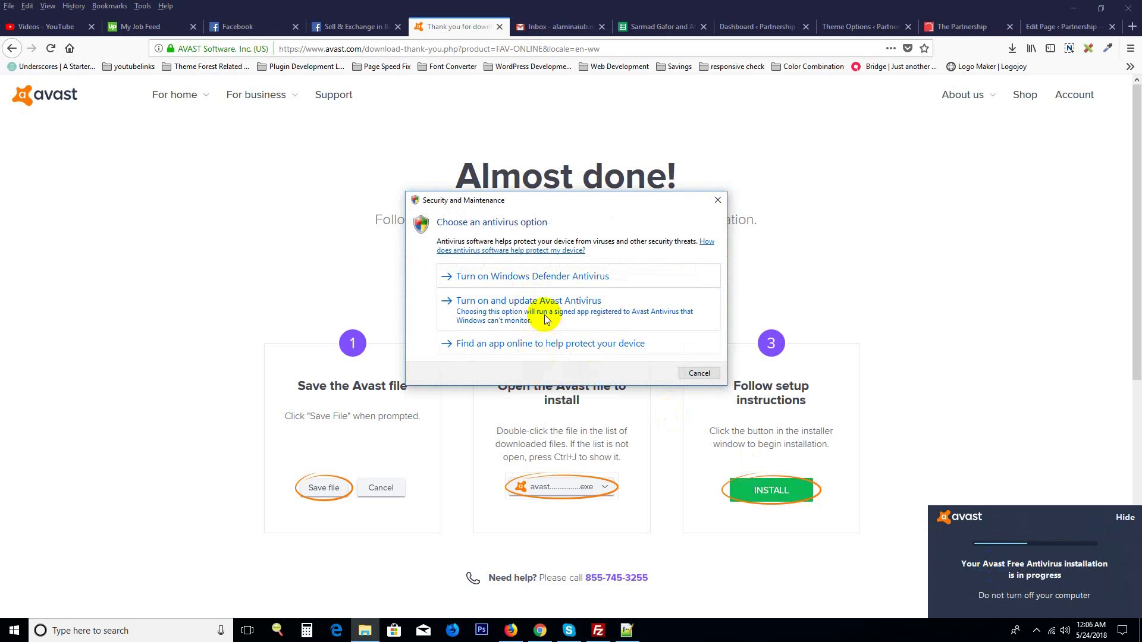
pyautogui.click(503, 305)
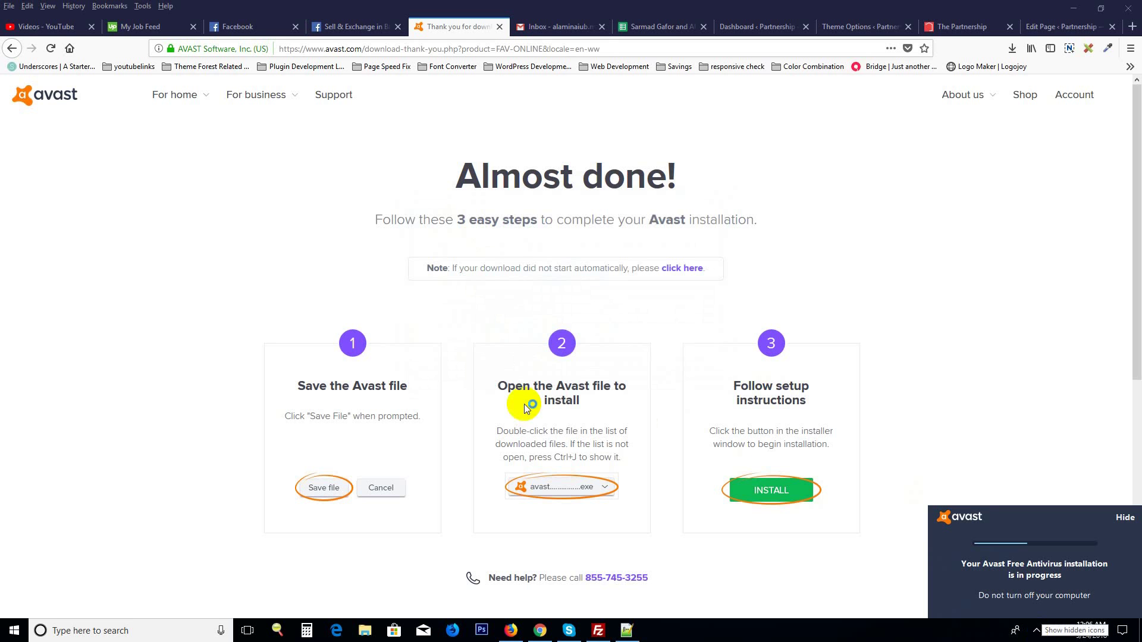
# Check the device's protection status in Windows Defender Security Center, then close it
pyautogui.click(1036, 630)
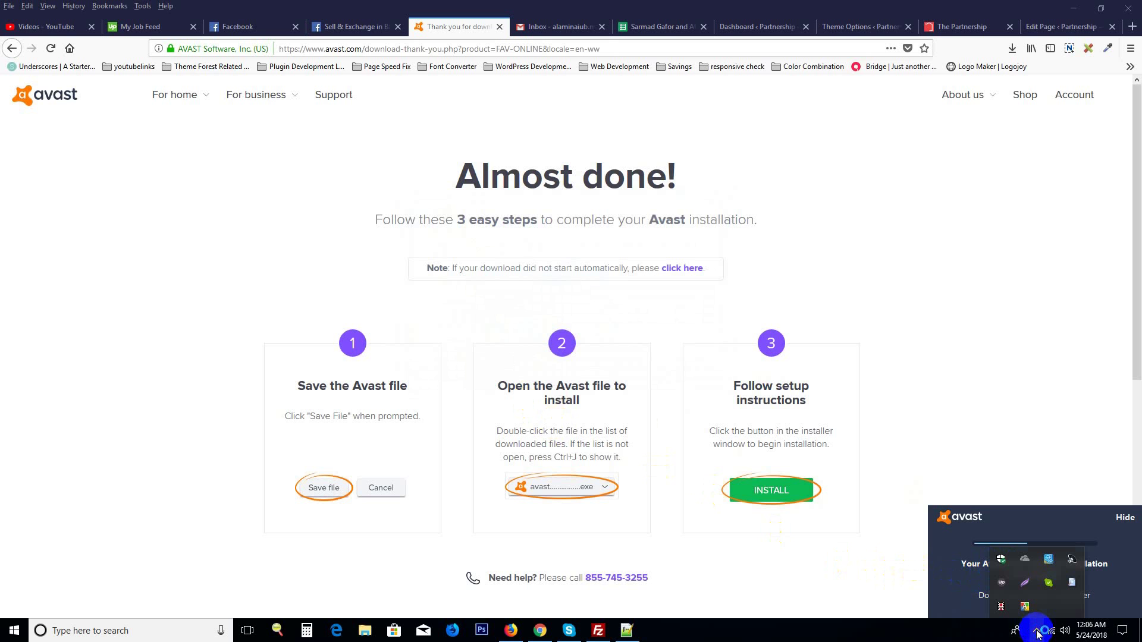
pyautogui.click(1001, 562)
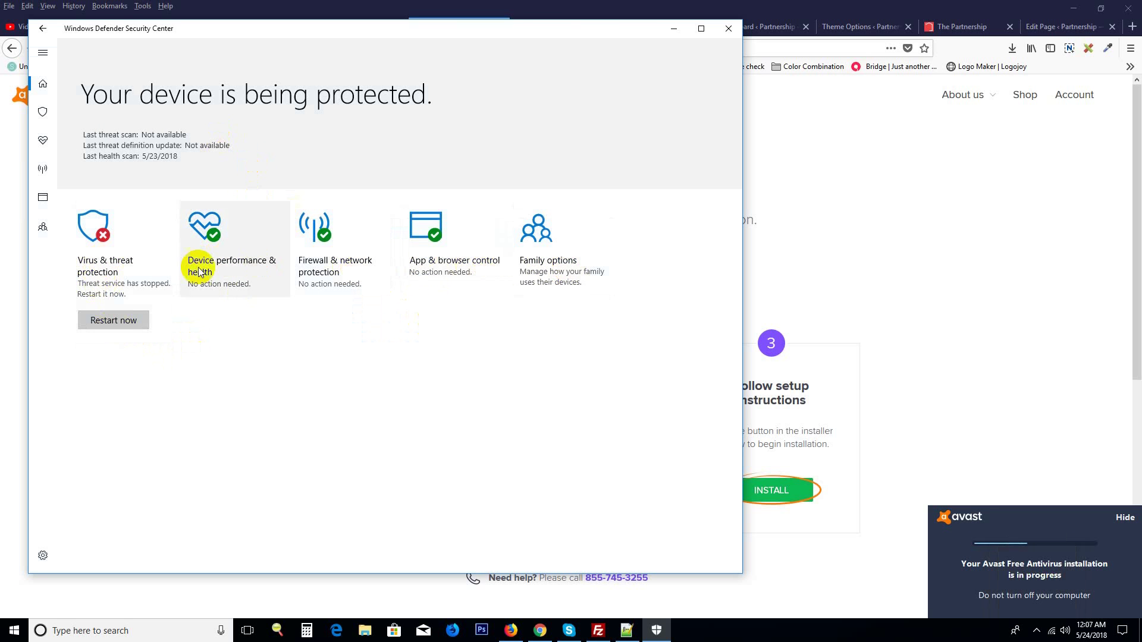
pyautogui.click(731, 33)
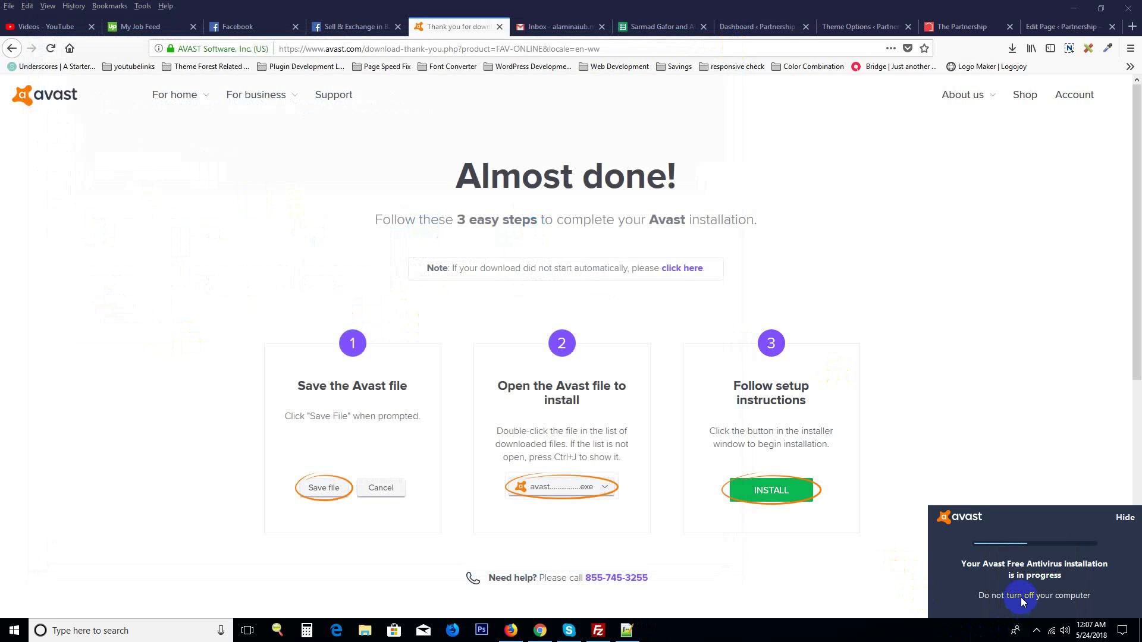
pyautogui.click(1035, 630)
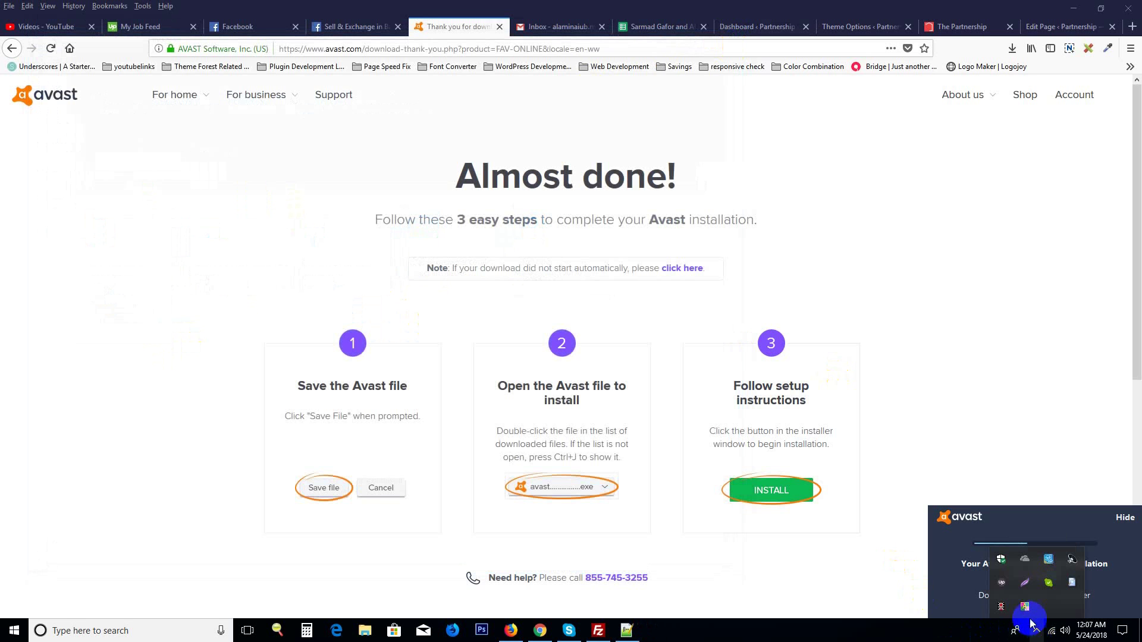
pyautogui.rightClick(1003, 560)
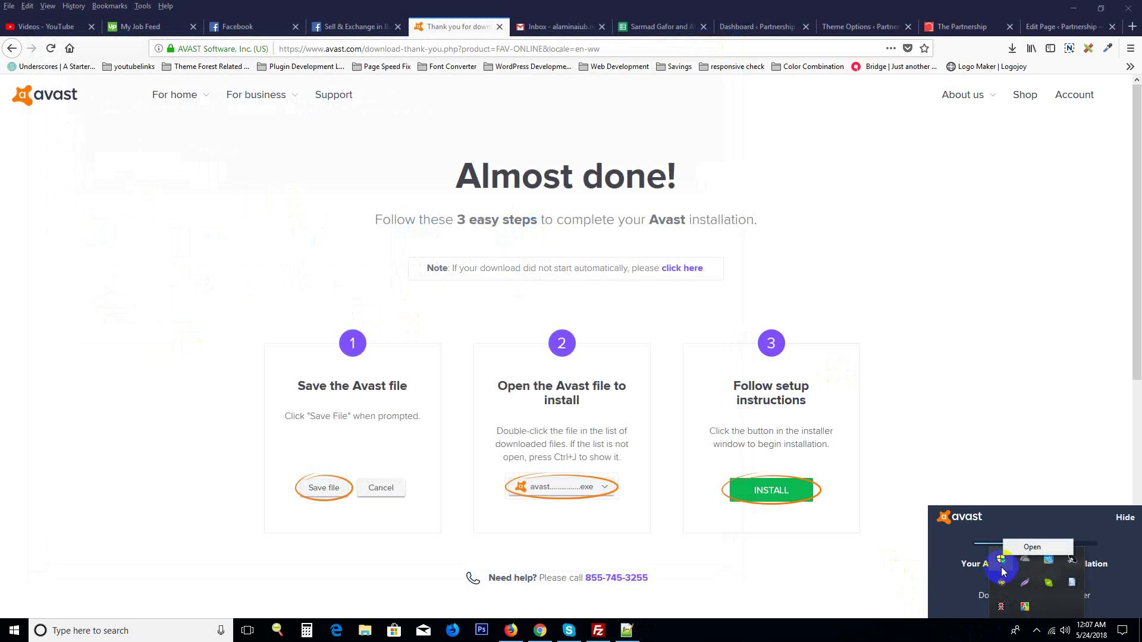
pyautogui.click(1041, 606)
pyautogui.click(1003, 531)
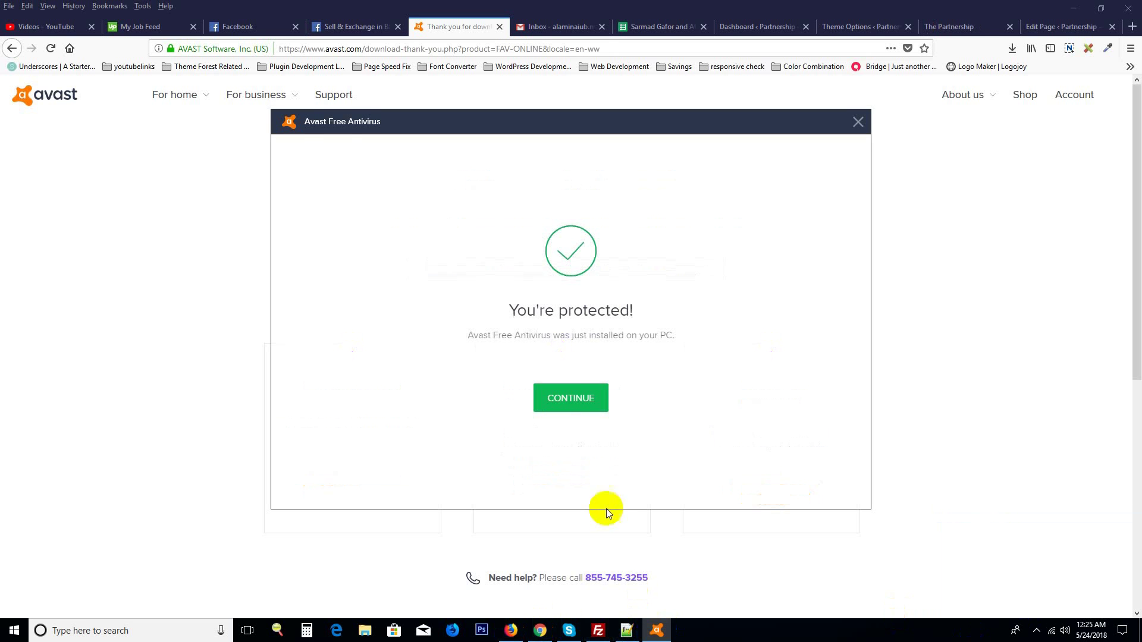
# Complete Avast's post-installation screens, declining Android phone protection, and dismiss the tip about the new menu
pyautogui.moveTo(347, 129); pyautogui.dragTo(301, 168)
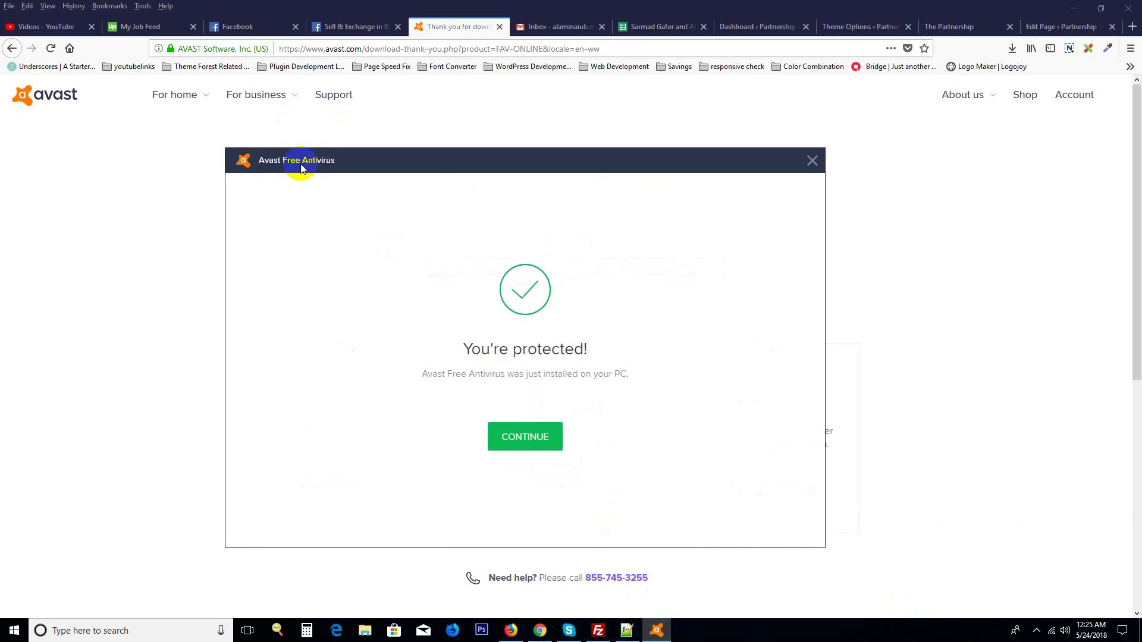
pyautogui.click(525, 439)
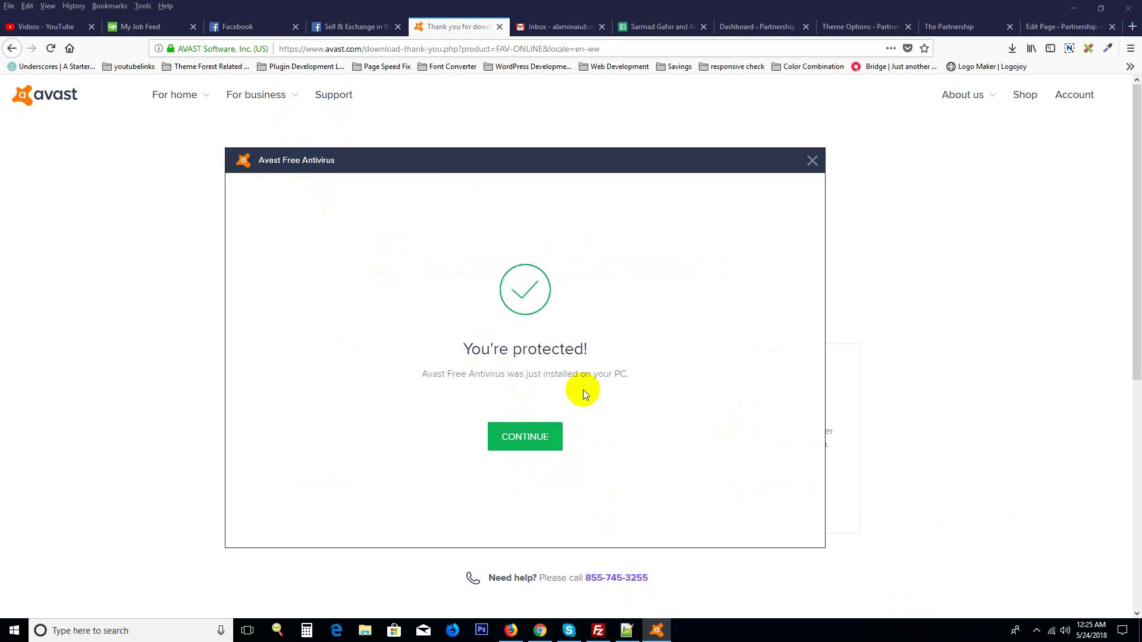
pyautogui.click(525, 443)
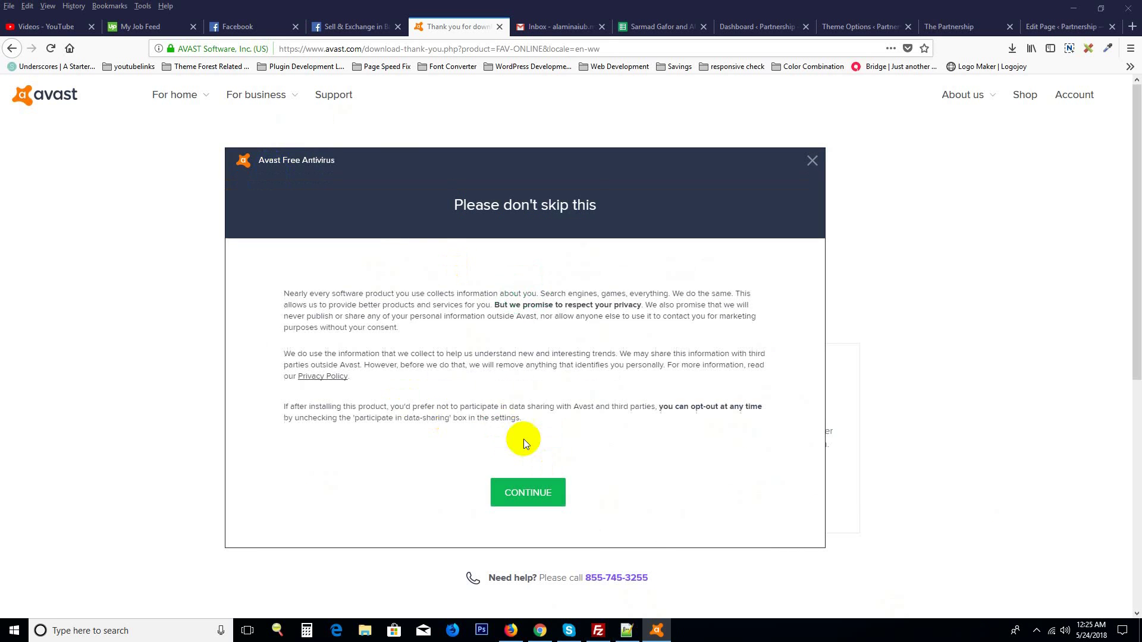
pyautogui.click(525, 492)
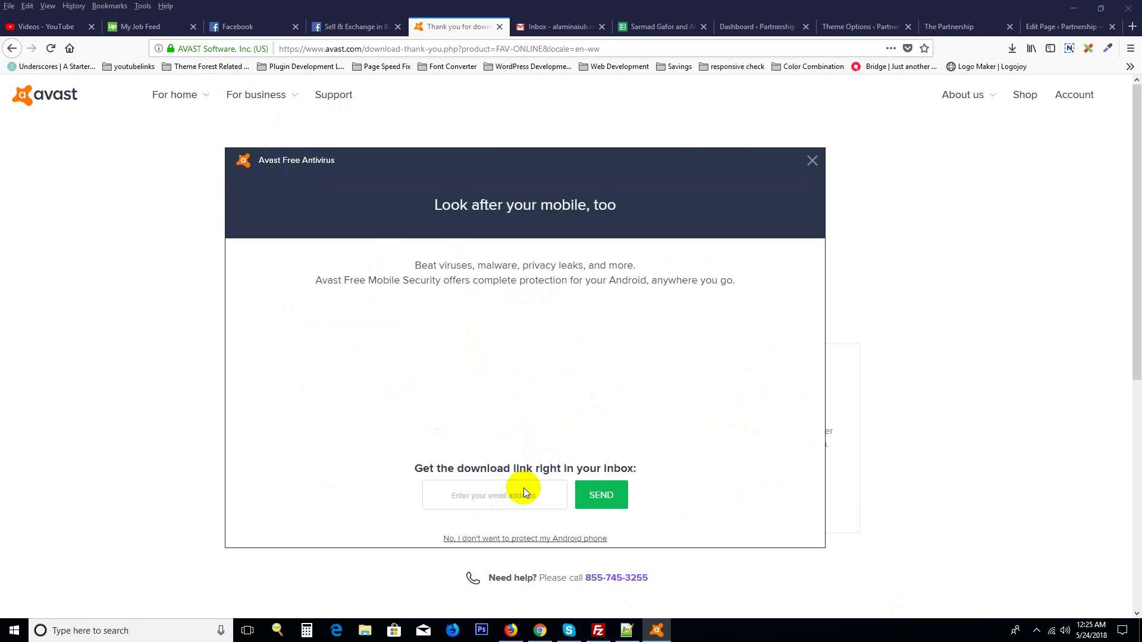
pyautogui.click(483, 495)
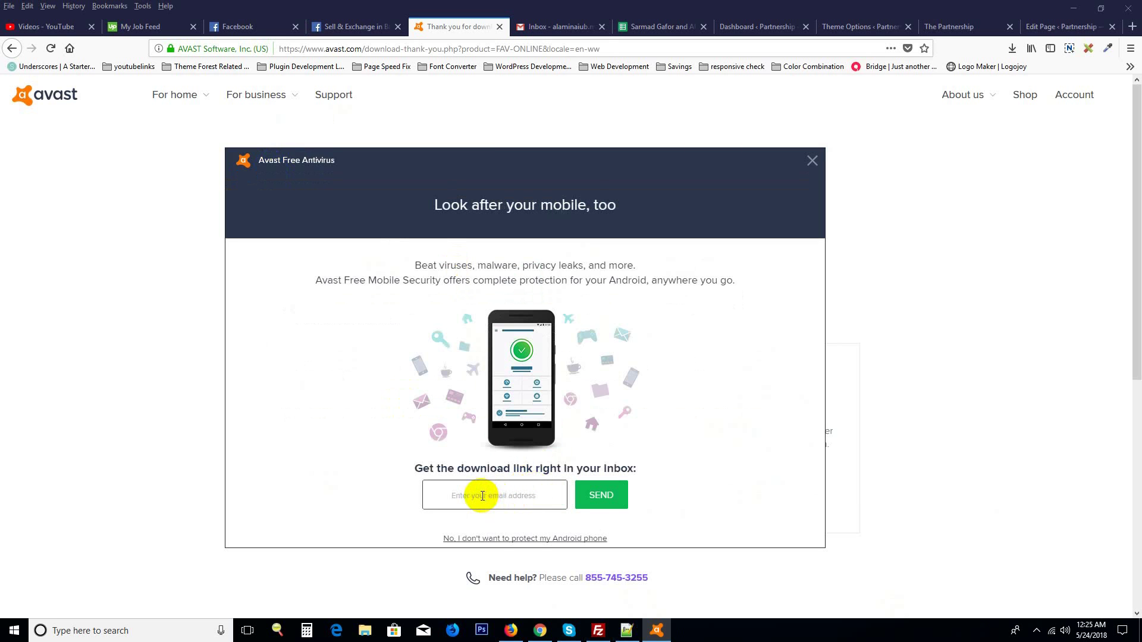
pyautogui.click(488, 538)
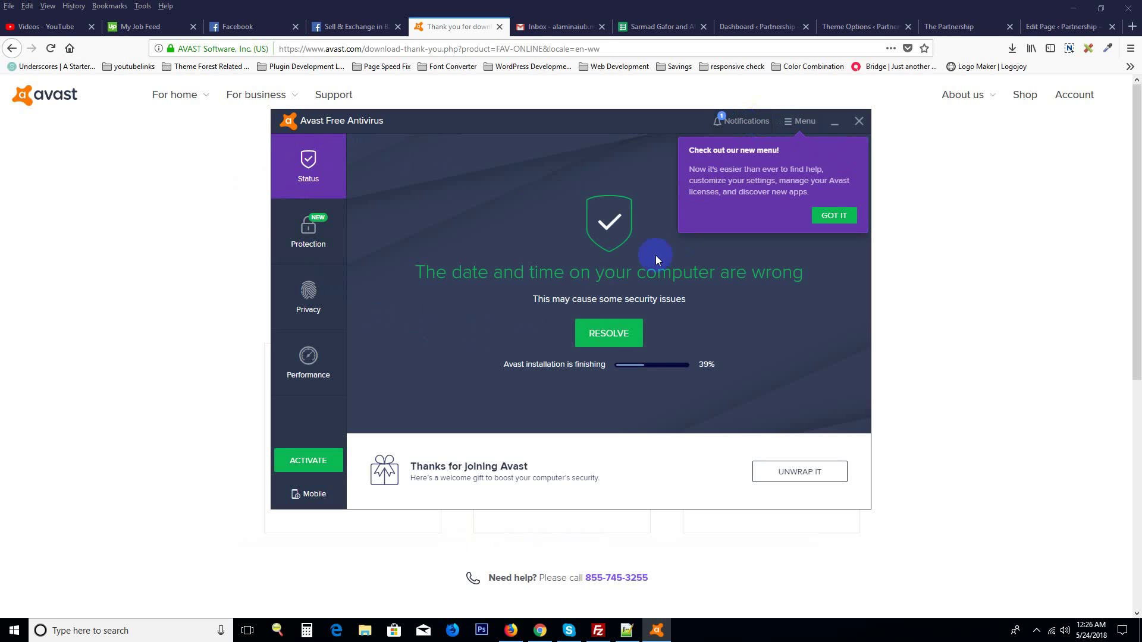
pyautogui.click(825, 218)
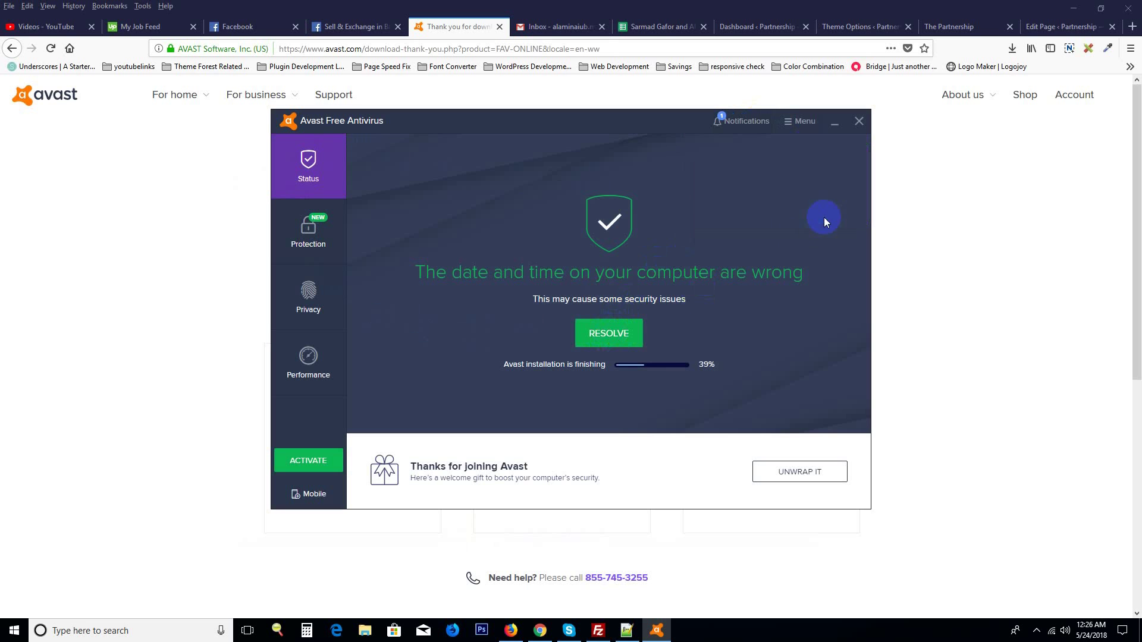